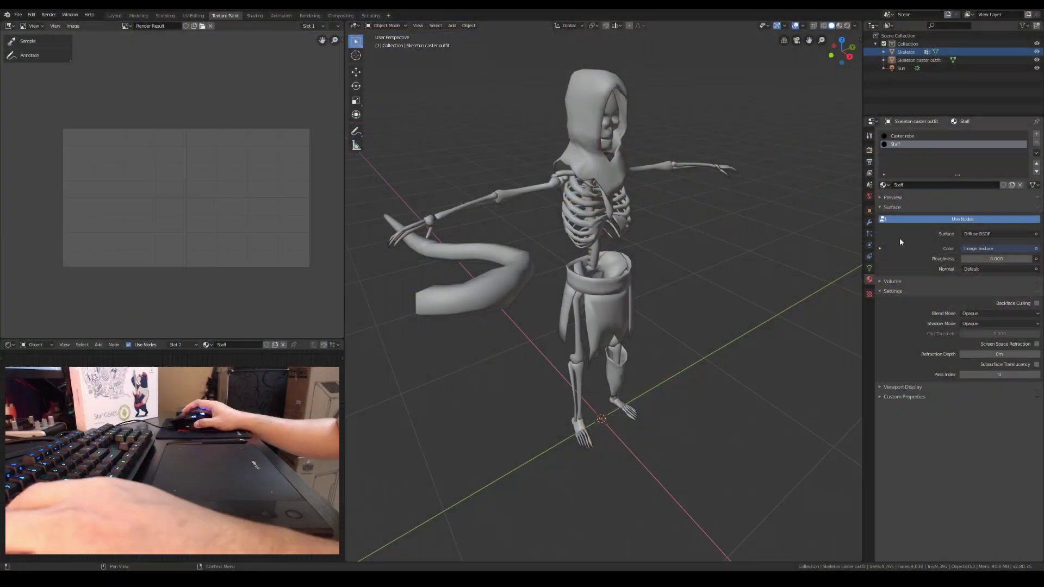
Show the skeleton with its textures and hide the skeleton caster outfit.
middle_click_drag(744, 340, 615, 332)
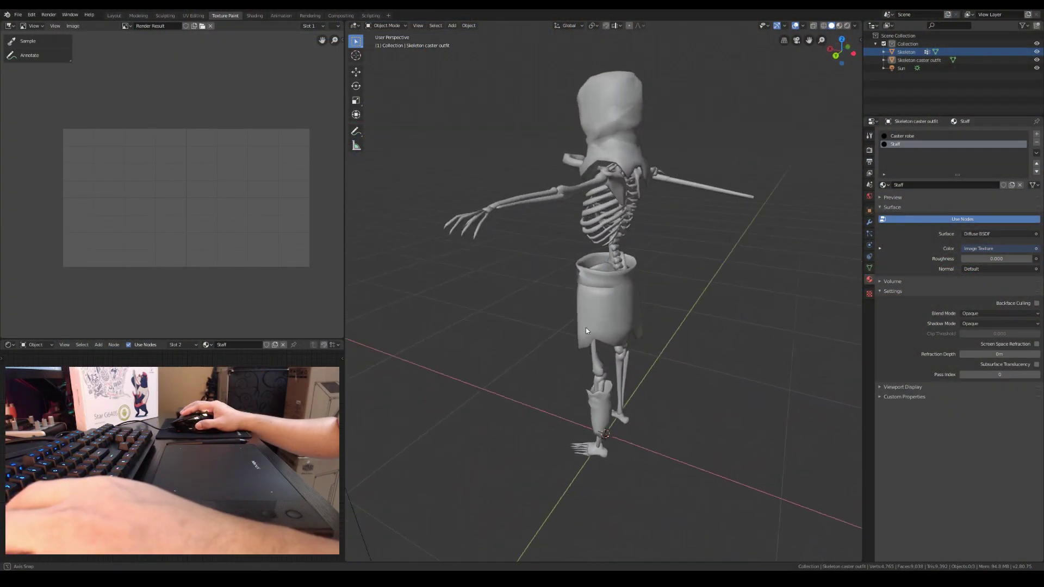
middle_click_drag(487, 329, 415, 328)
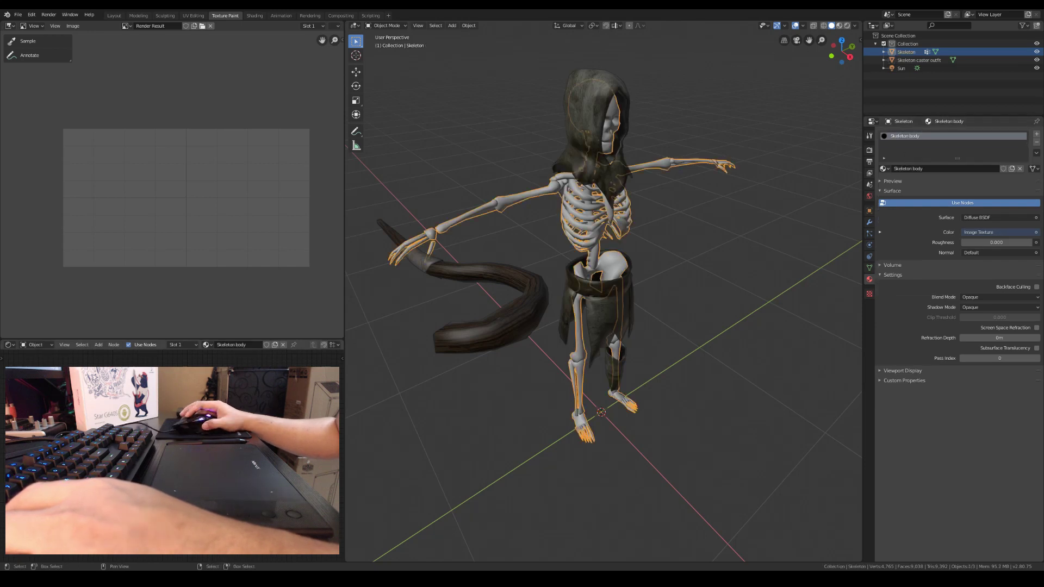
middle_click_drag(655, 332, 664, 331)
key("2")
left_click(610, 181)
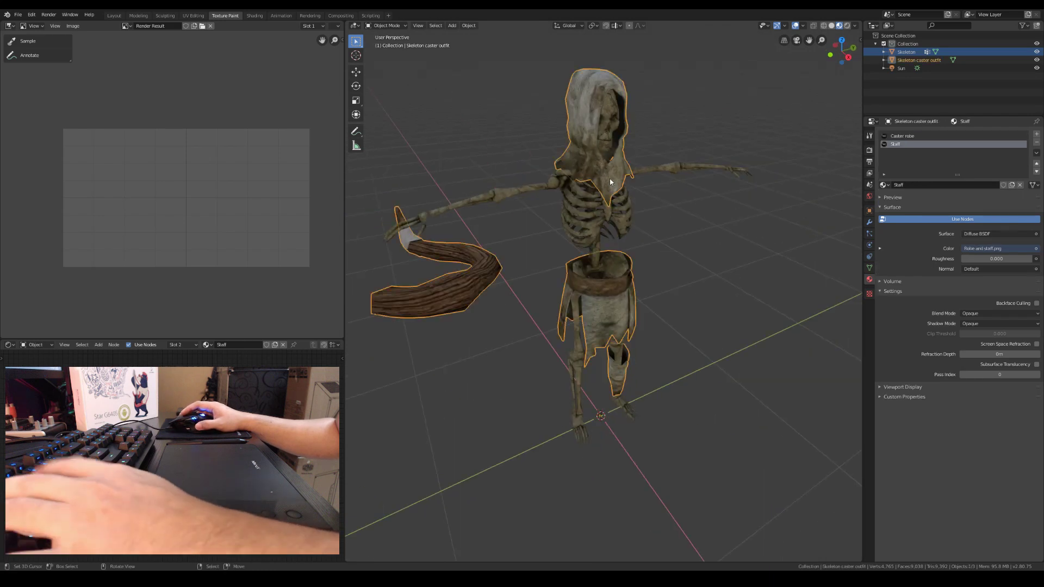
key("h")
Examine the bone texture on the skull and rib cage from several angles.
scroll(609, 179, "up", 4)
middle_click_drag(626, 305, 635, 340)
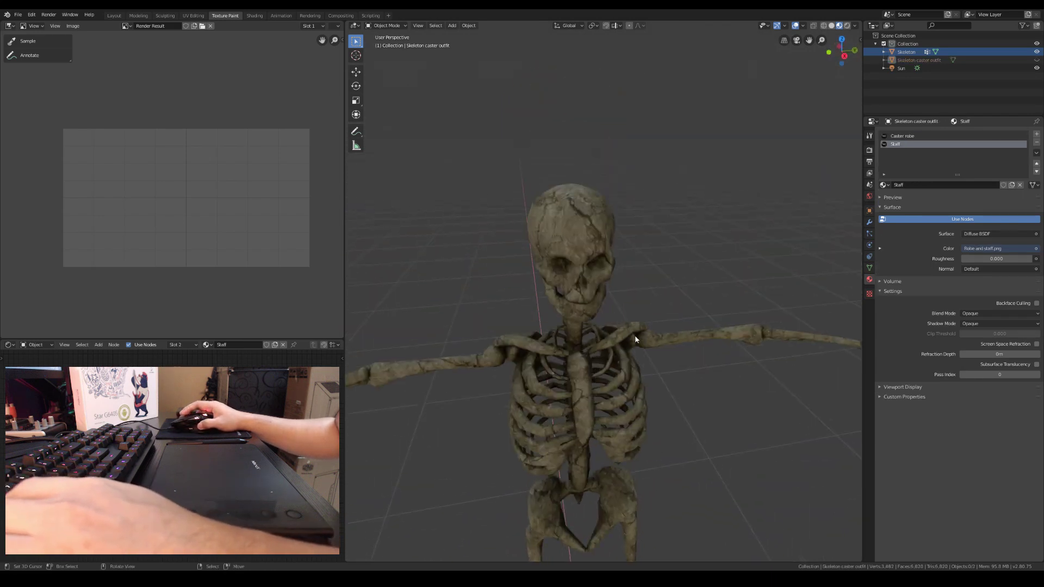
scroll(636, 340, "up", 6)
scroll(596, 214, "down", 3)
middle_click_drag(596, 214, 636, 157)
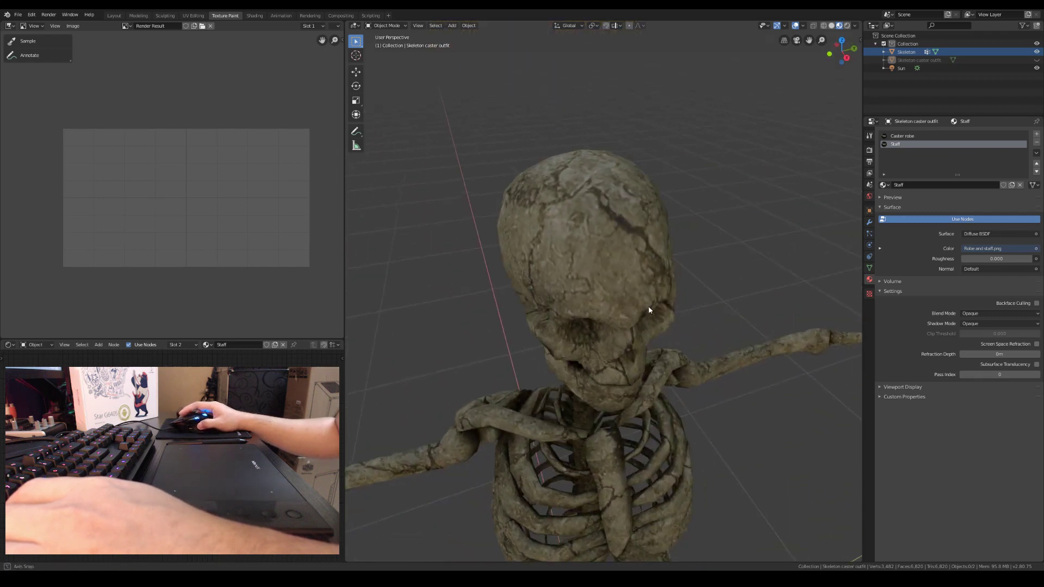
middle_click_drag(559, 214, 647, 286)
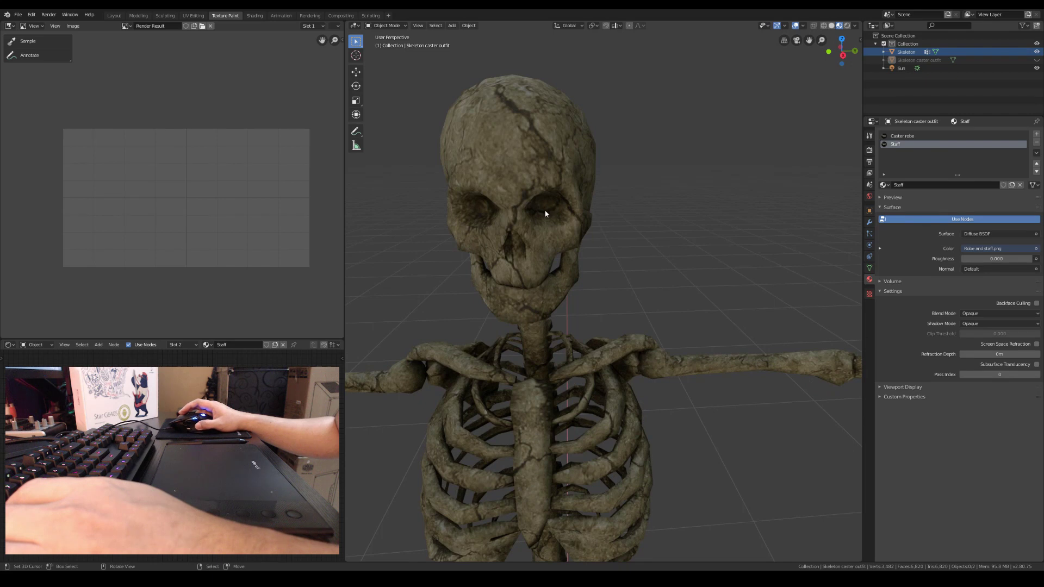
middle_click_drag(555, 216, 561, 280)
middle_click_drag(438, 246, 480, 243)
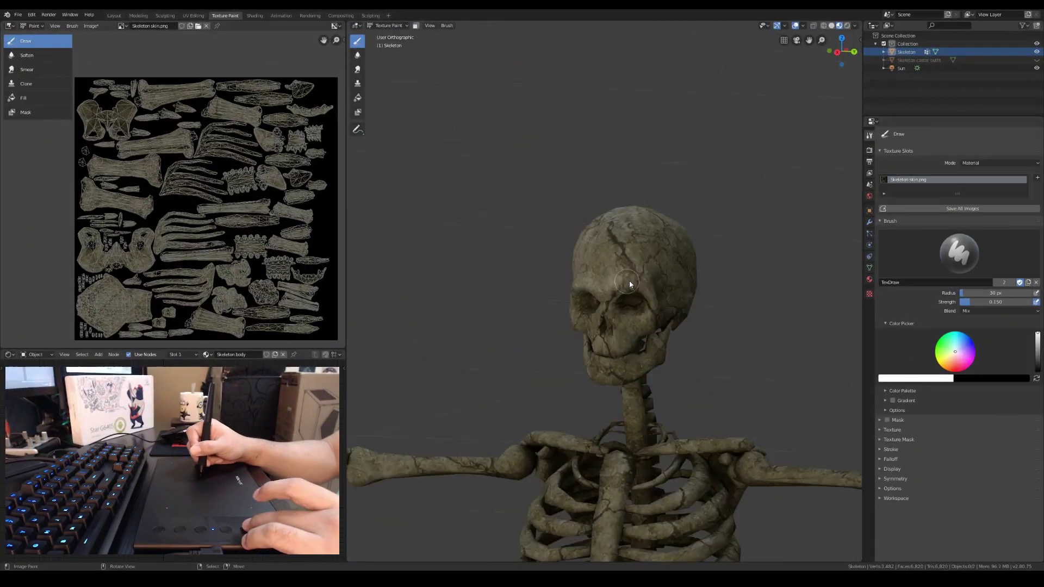
Paint the skull's eye sockets, mouth line and tooth gaps in black with a 15 px Draw brush, Overlay blend, strength 0.500.
middle_click_drag(630, 284, 566, 334)
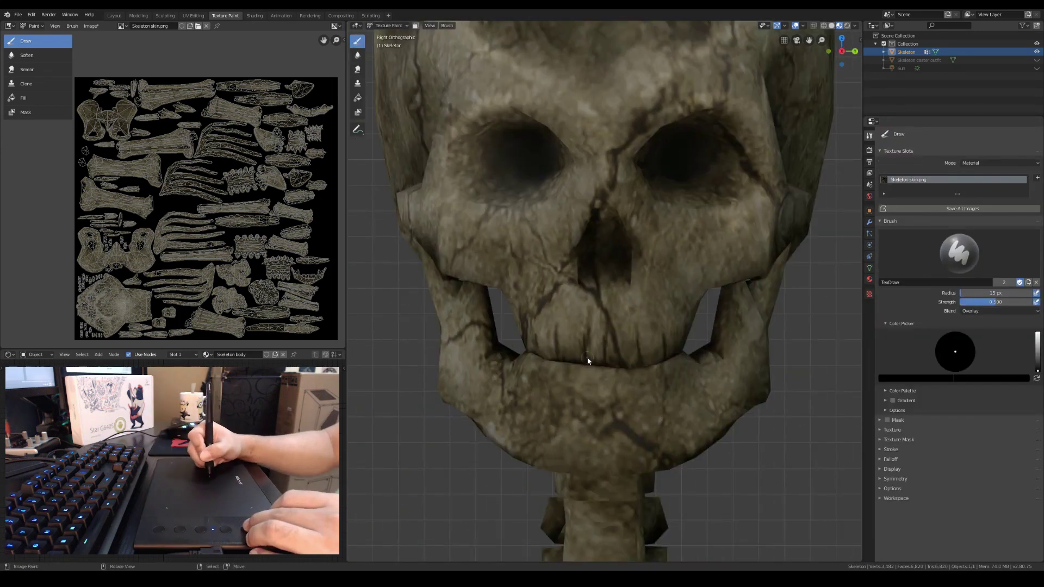
mouse_move(642, 386)
middle_mouse_down()
mouse_move(665, 319)
mouse_move(720, 310)
mouse_move(602, 366)
mouse_move(650, 379)
middle_mouse_up()
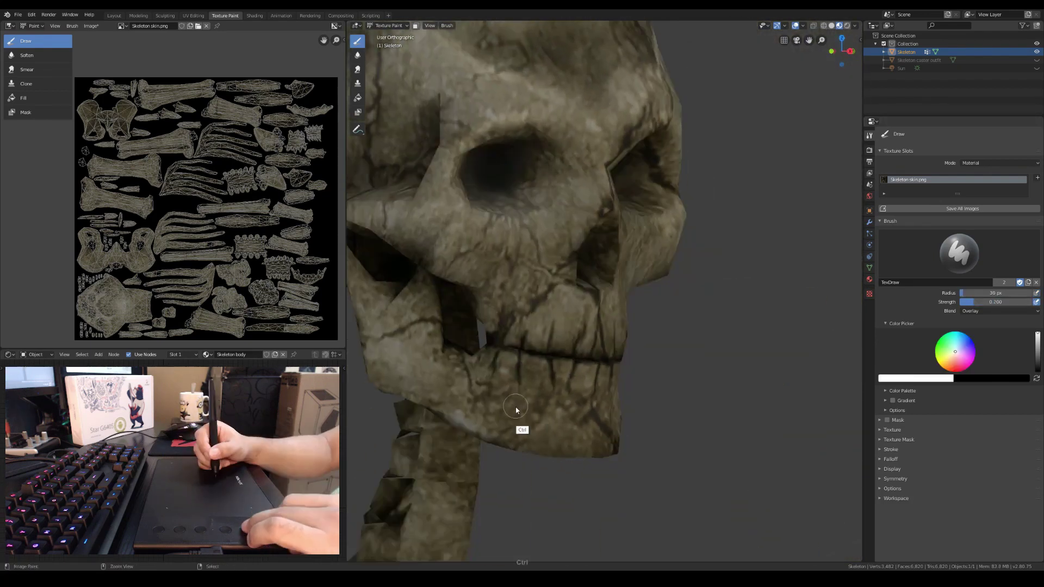
middle_click_drag(517, 422, 663, 356)
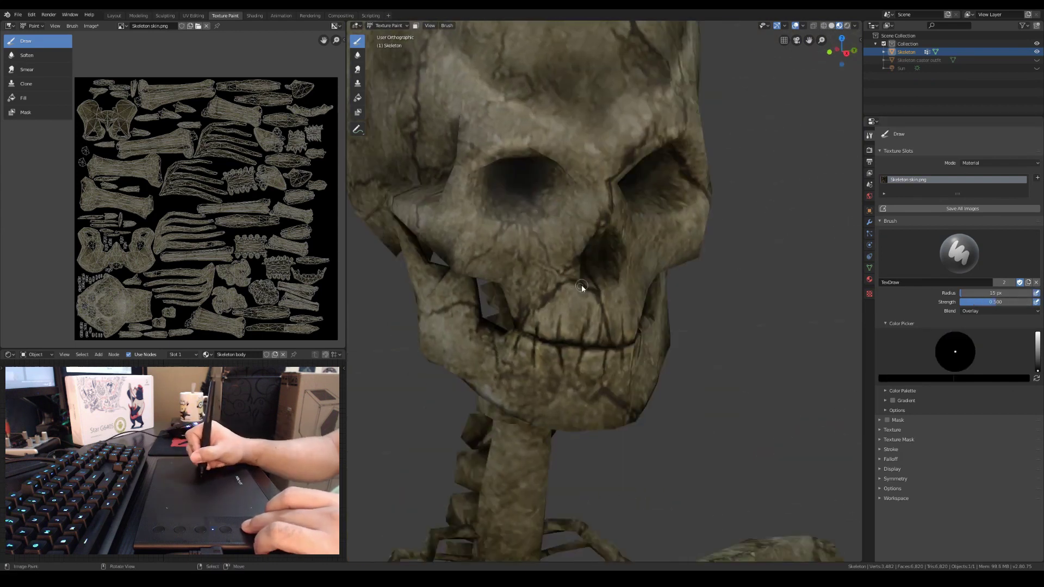
middle_click_drag(631, 354, 624, 360, "alt")
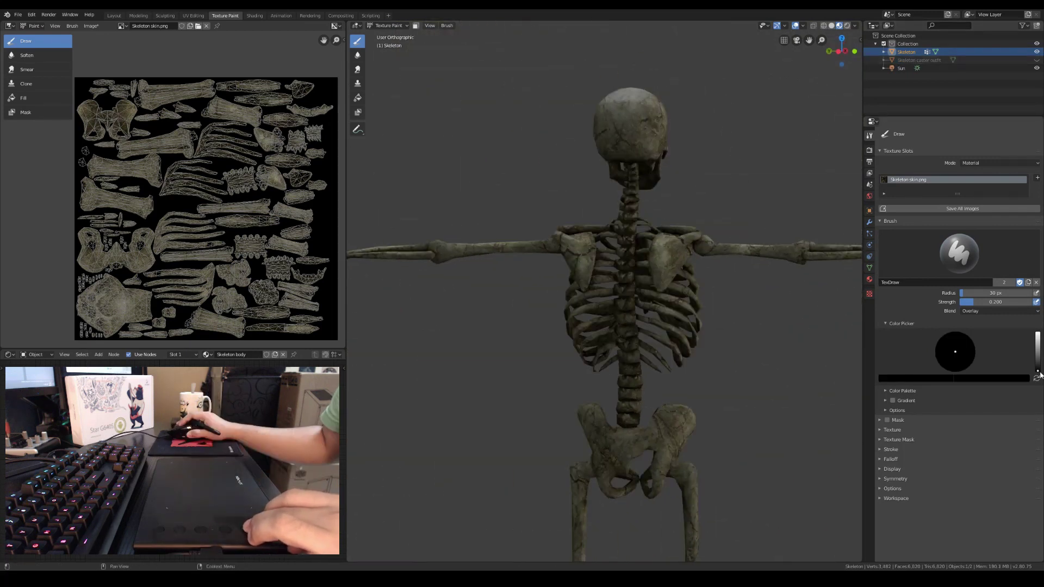
scroll(685, 299, "down", 5)
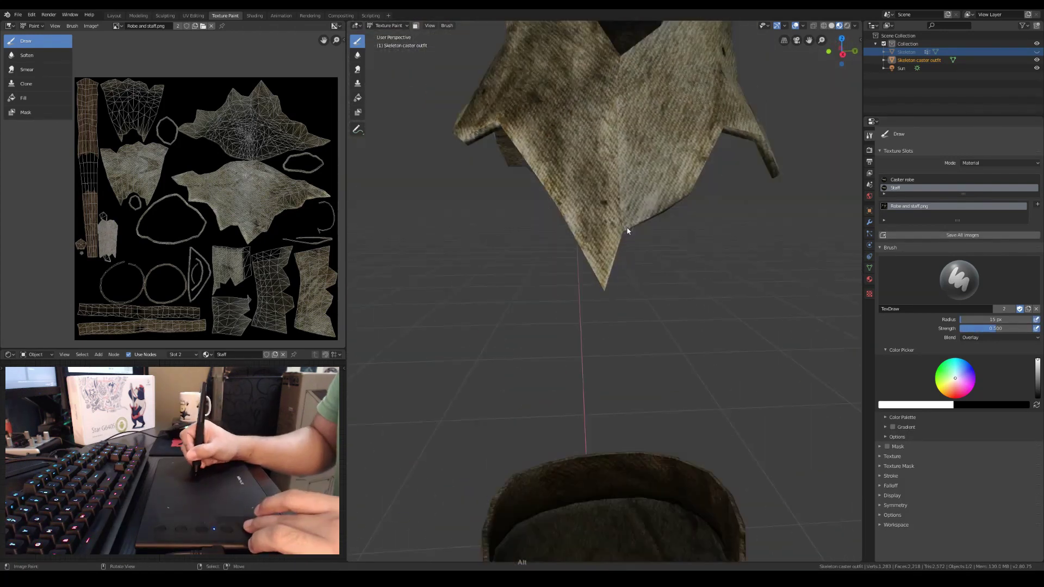
Paint Overlay shading and highlights on the outfit's hood and belt, using a 25 px brush at strength 0.150 for the belt.
middle_click_drag(722, 201, 547, 247)
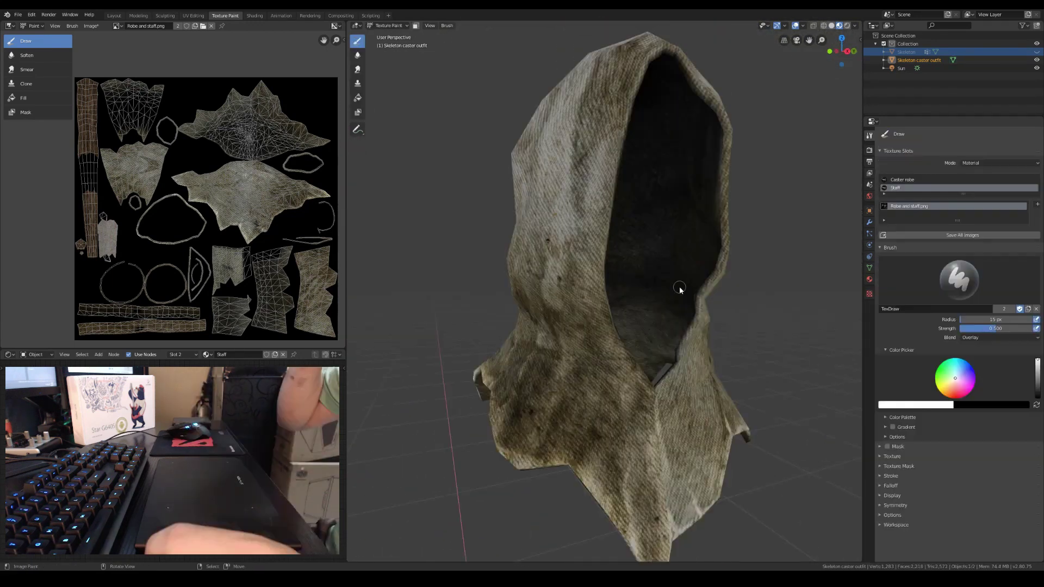
middle_click_drag(680, 289, 672, 458)
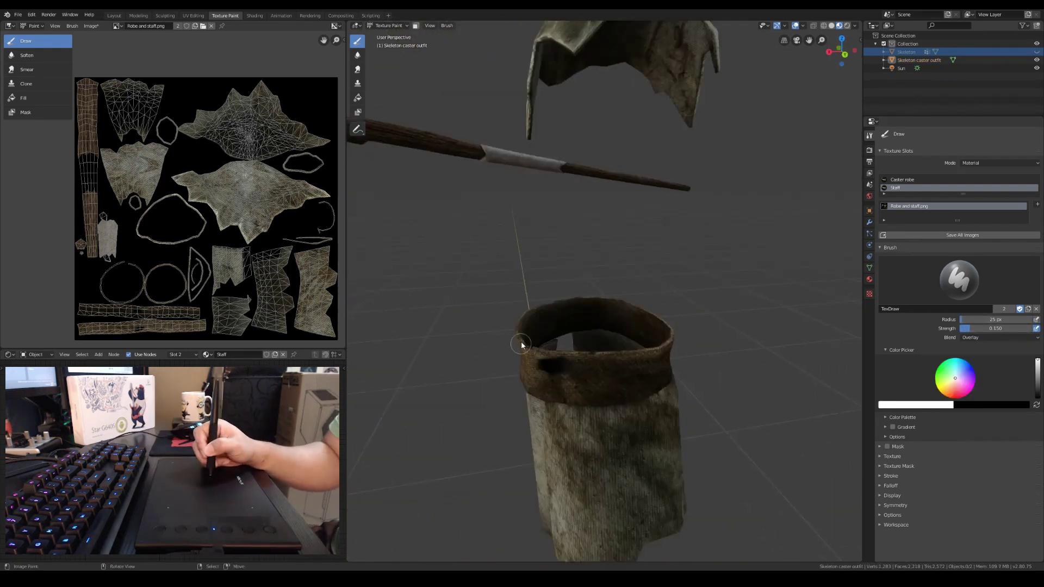
left_click_drag(532, 391, 633, 308, "alt")
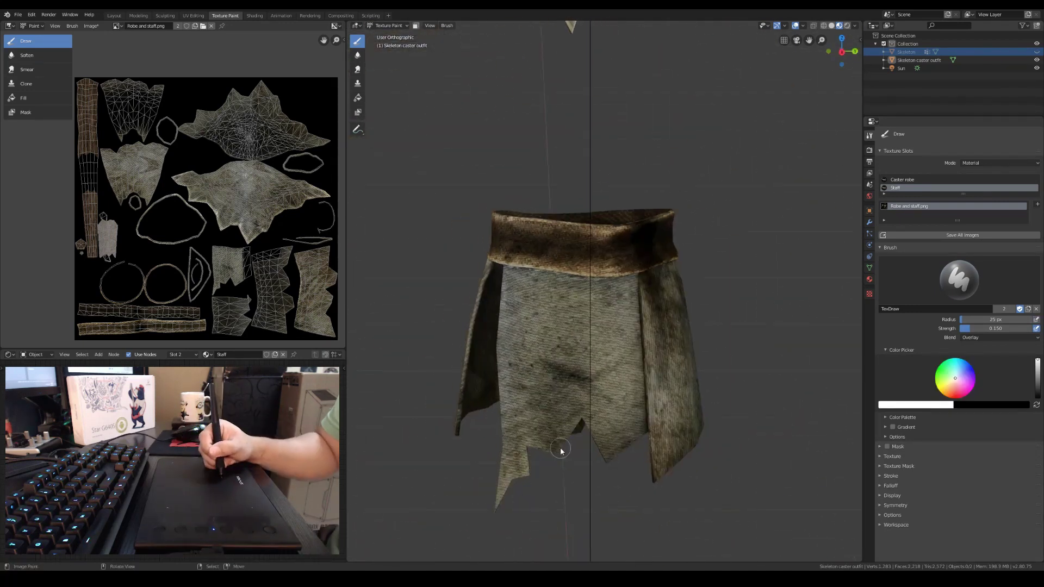
Highlight the torn edges and creases of the skirt in white with a 15 px Overlay brush at strength 0.500.
left_click_drag(561, 451, 598, 299, "alt")
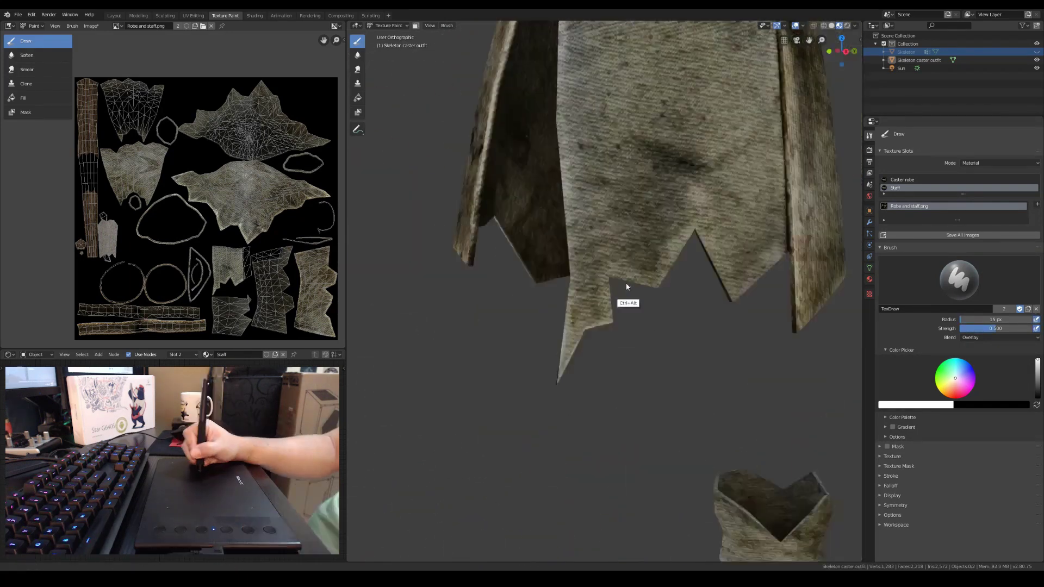
left_click_drag(624, 291, 655, 384, "alt")
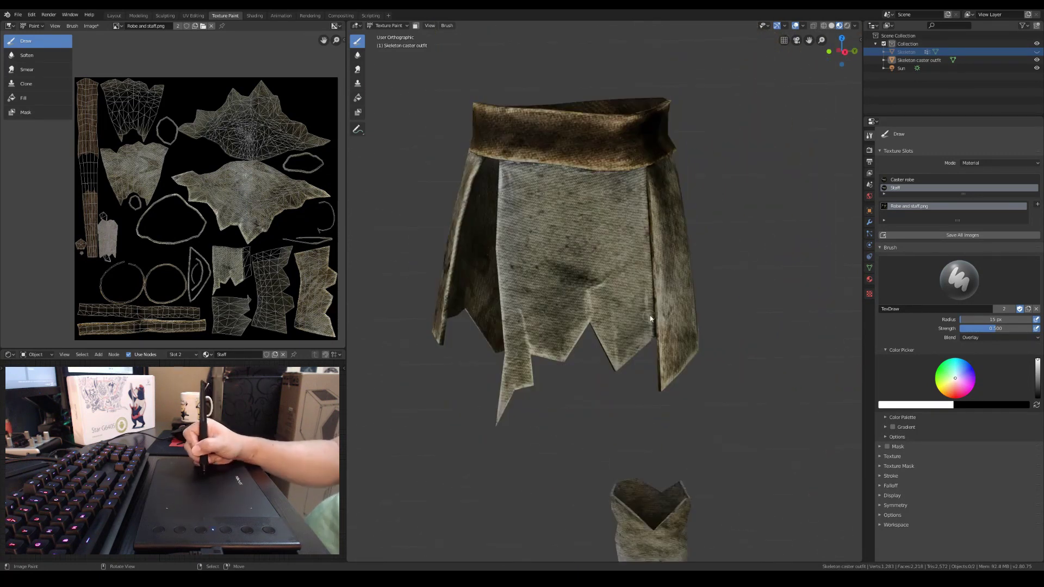
left_click_drag(544, 261, 635, 246, "alt")
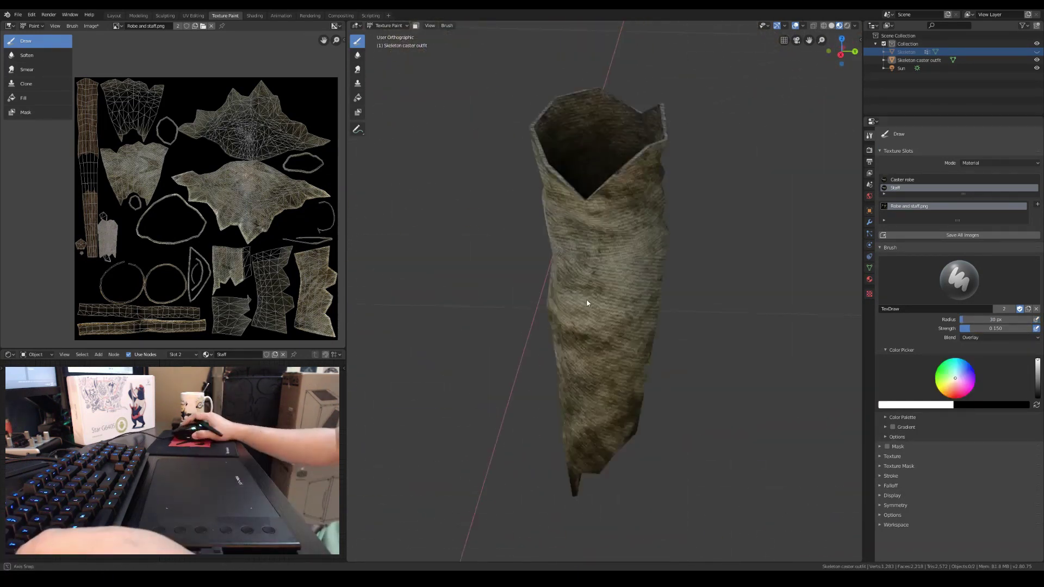
Paint white Overlay highlights along the edges and folds of the leg wrap and the hood opening.
mouse_move(588, 299)
left_mouse_down("alt")
mouse_move(623, 268)
mouse_move(533, 343)
left_mouse_up("alt")
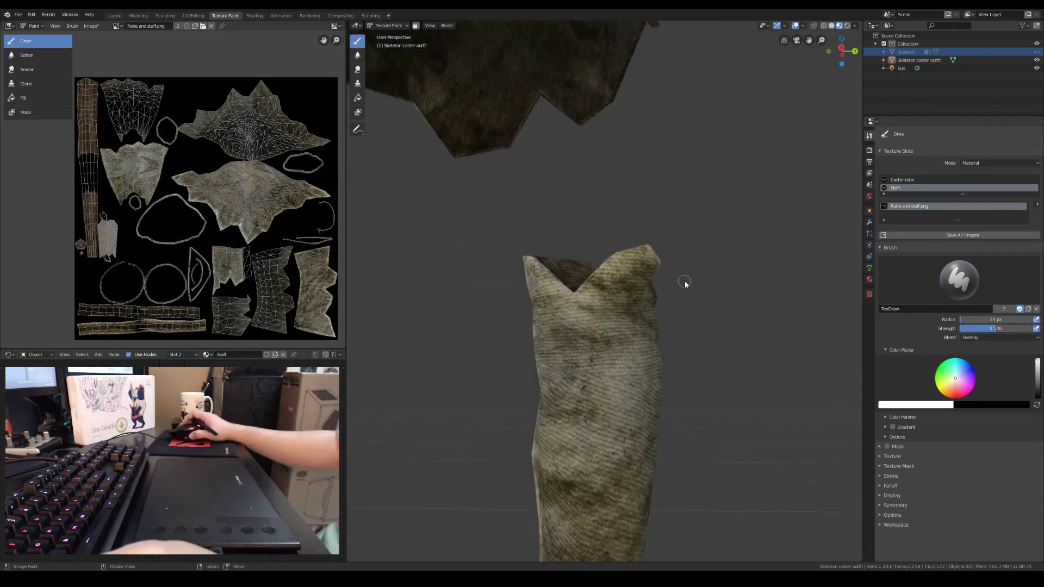
left_click_drag(642, 261, 650, 215, "alt")
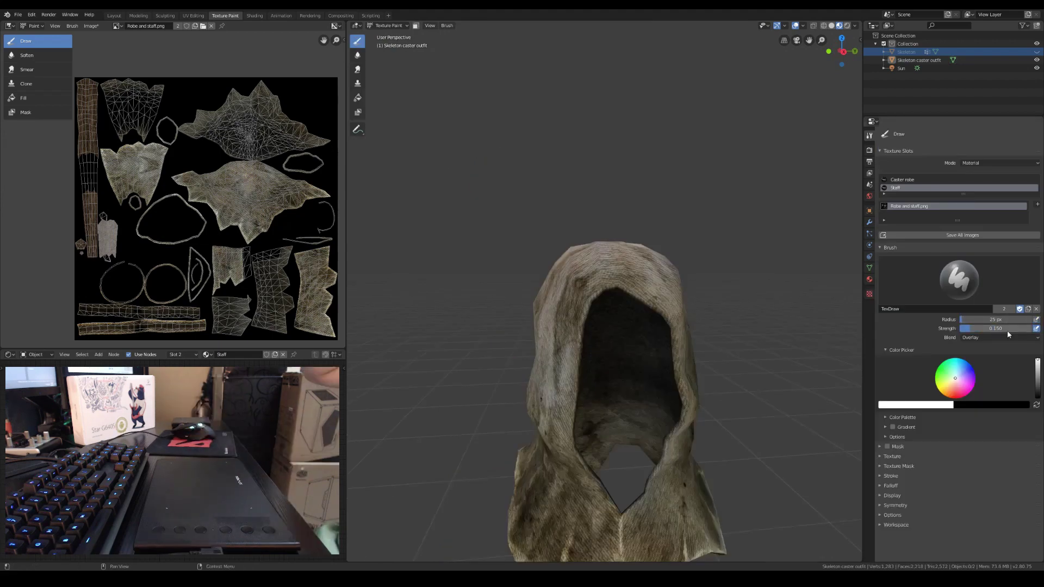
mouse_move(598, 163)
left_mouse_down("alt")
mouse_move(588, 157)
mouse_move(608, 143)
left_mouse_up("alt")
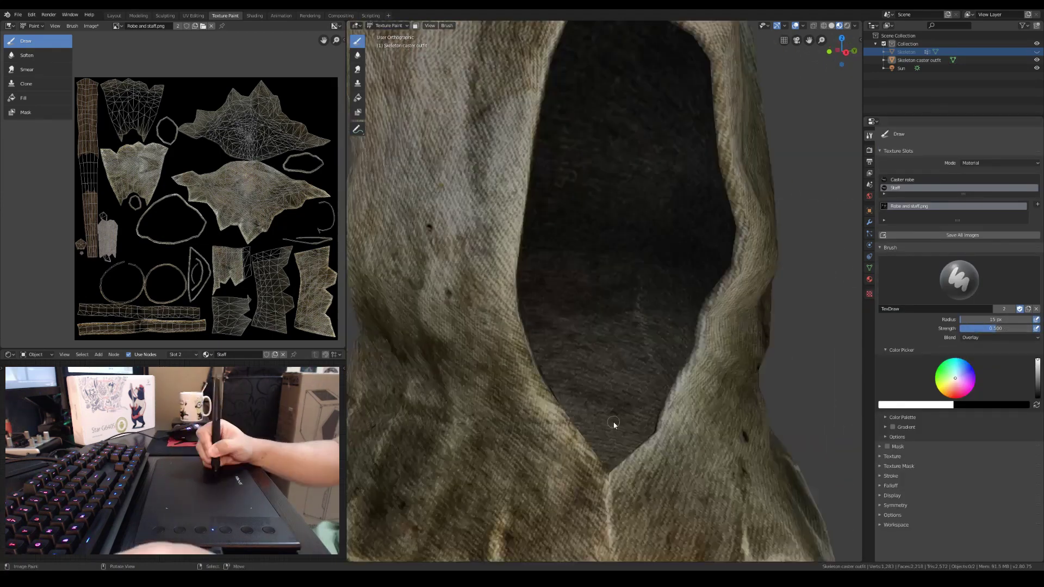
left_click_drag(613, 422, 511, 305, "alt")
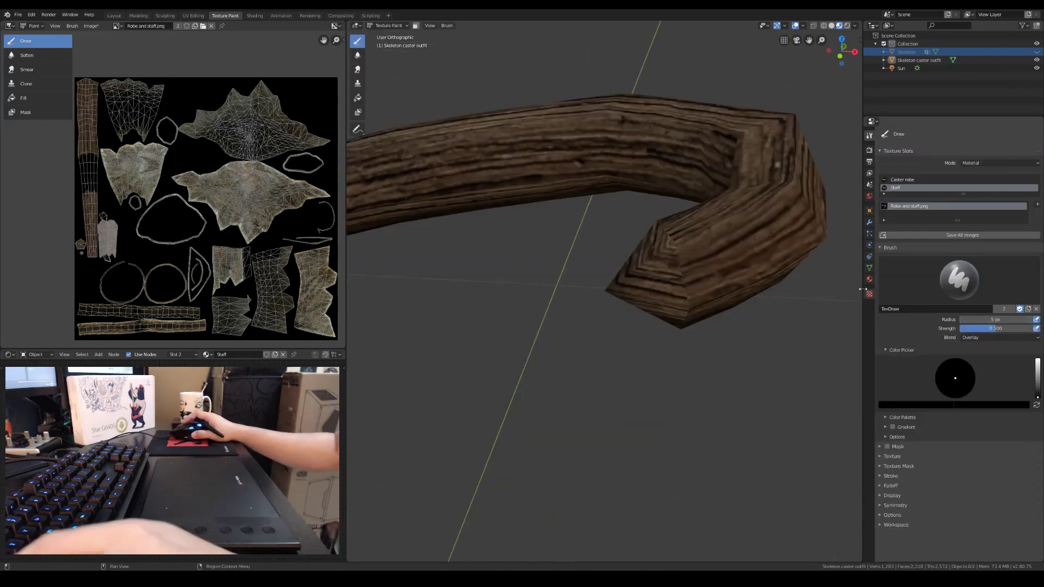
Paint dark grain on the wooden staff and bandage lines on its pale grip with a 5 px black Overlay brush.
middle_click_drag(701, 304, 537, 268)
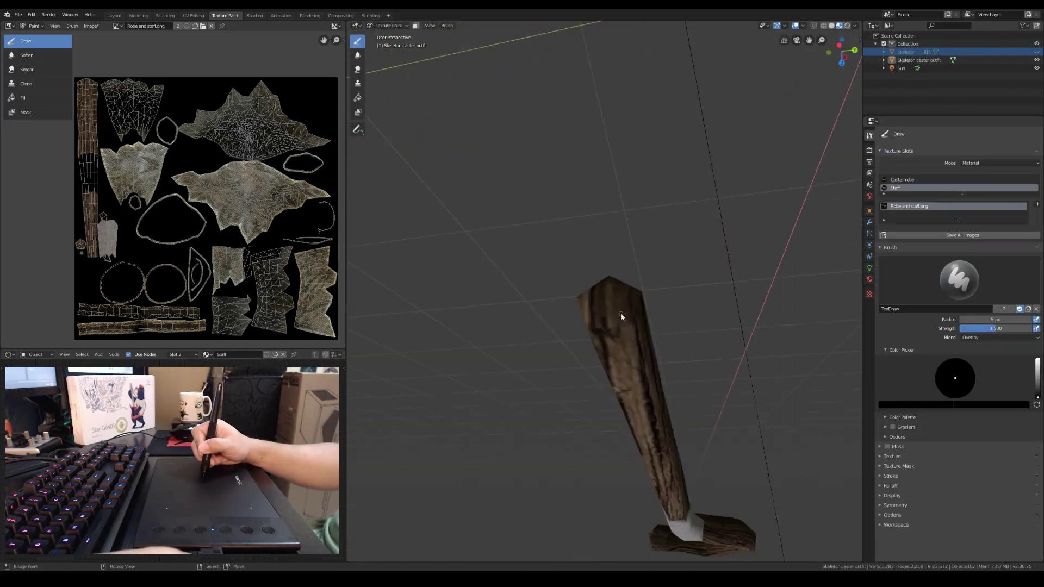
left_click_drag(599, 272, 616, 309, "alt")
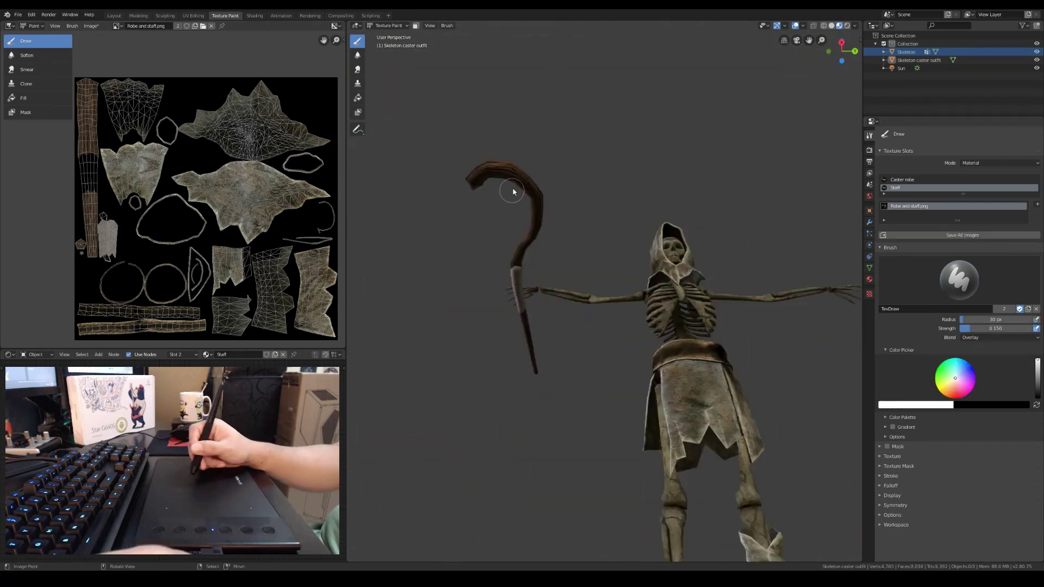
middle_click_drag(508, 190, 612, 306)
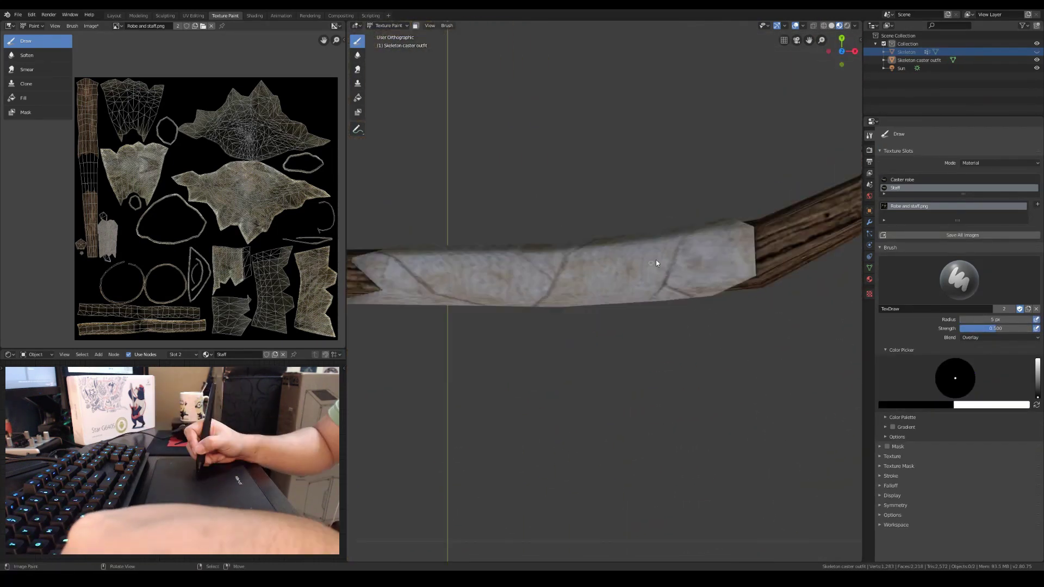
middle_click_drag(669, 275, 578, 351)
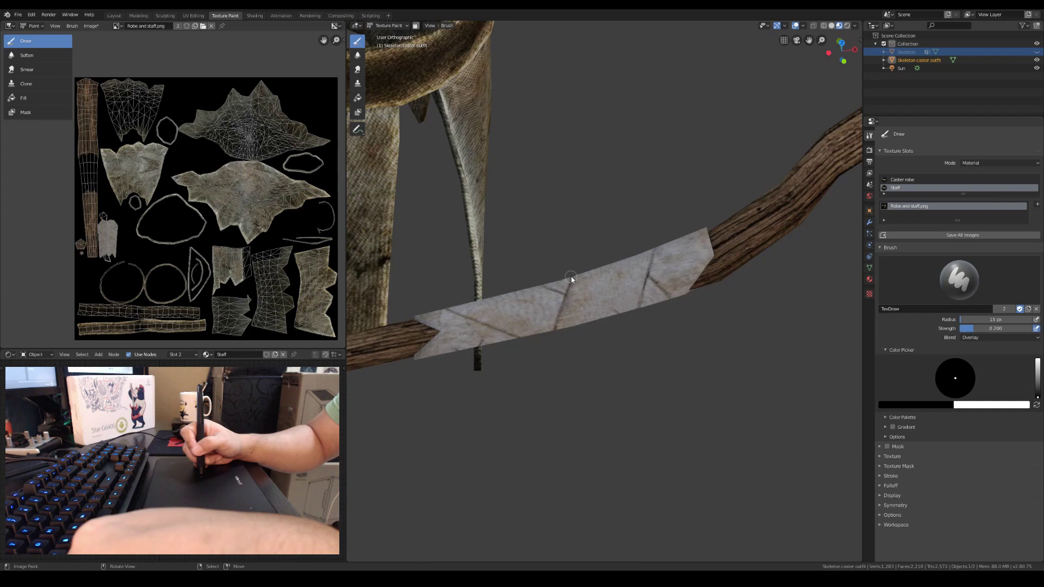
middle_click_drag(566, 283, 588, 305)
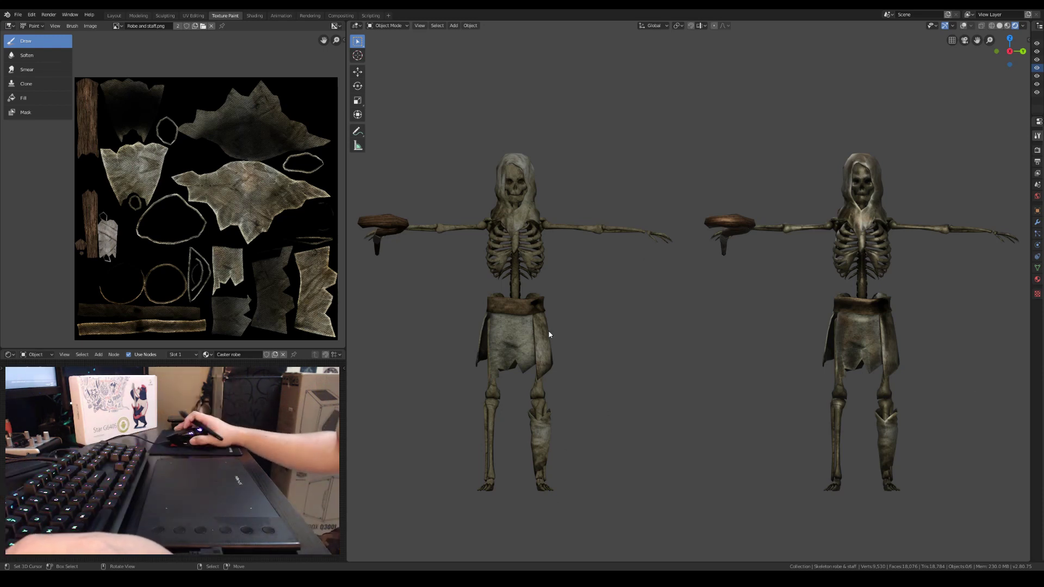
Examine the painted skeleton caster with its robe and staff from the front and the side.
left_click_drag(557, 390, 770, 263, "alt")
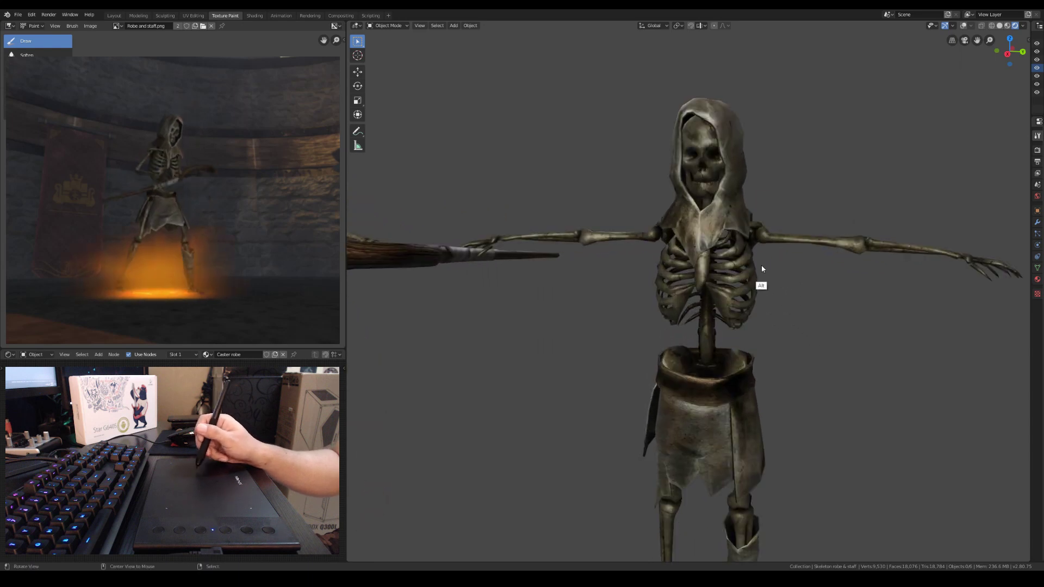
left_click_drag(686, 306, 591, 330, "alt")
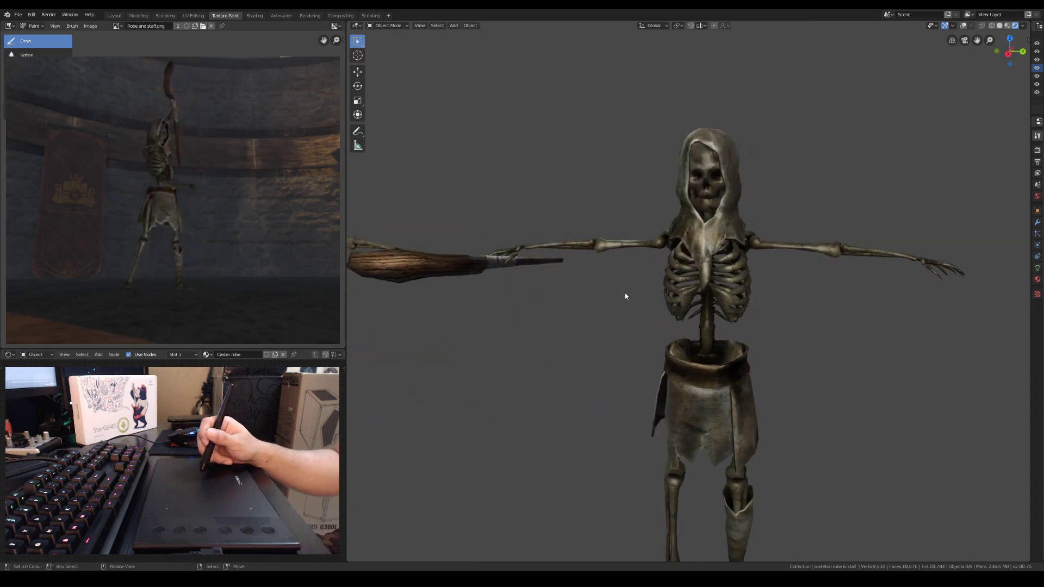
left_click_drag(627, 300, 706, 334, "alt+shift")
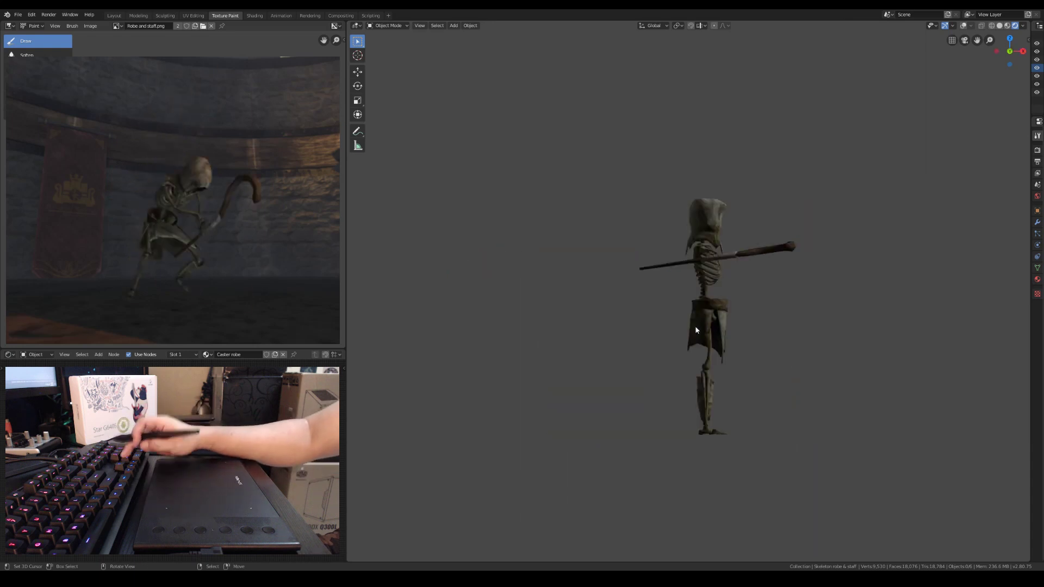
key("KP_3")
middle_click_drag(714, 336, 754, 316)
scroll(743, 311, "up", 2)
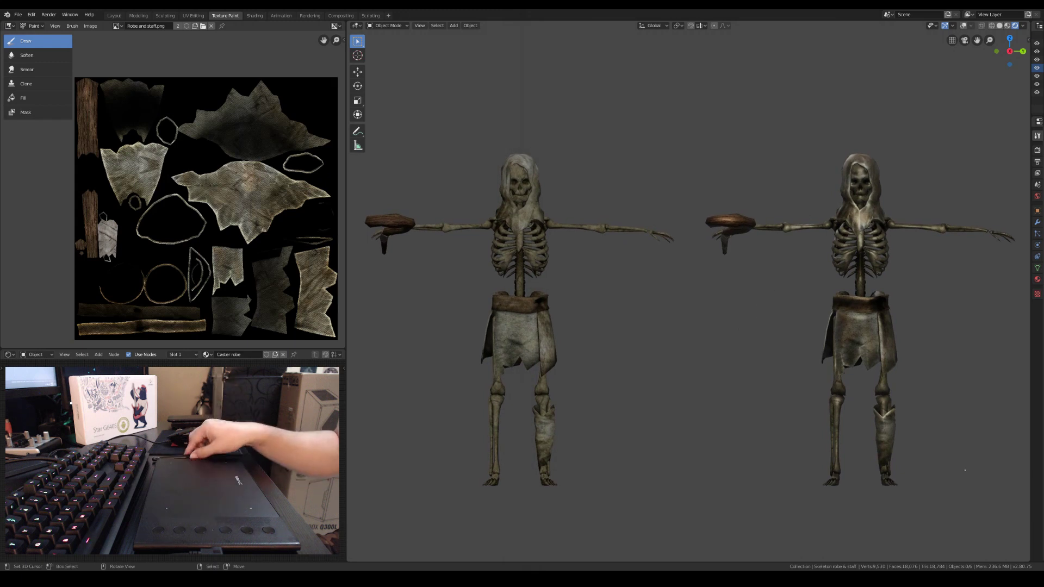